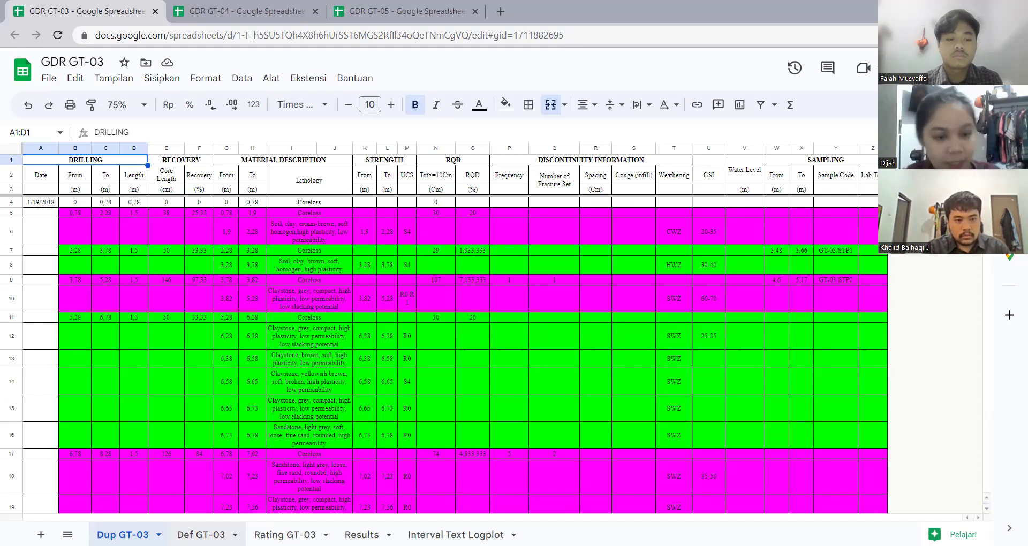
# Step: Review the defect sheets Def GT-03, Def GT-04 and Def GT-05 in their respective borehole spreadsheets
pyautogui.hotkey('ctrl', 'shift', 'pagedown')
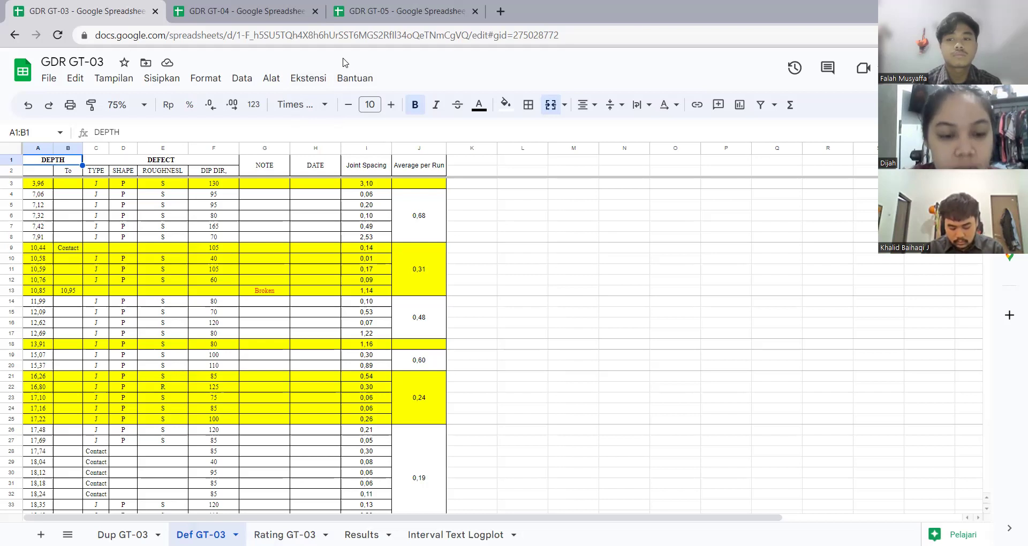
pyautogui.click(266, 7)
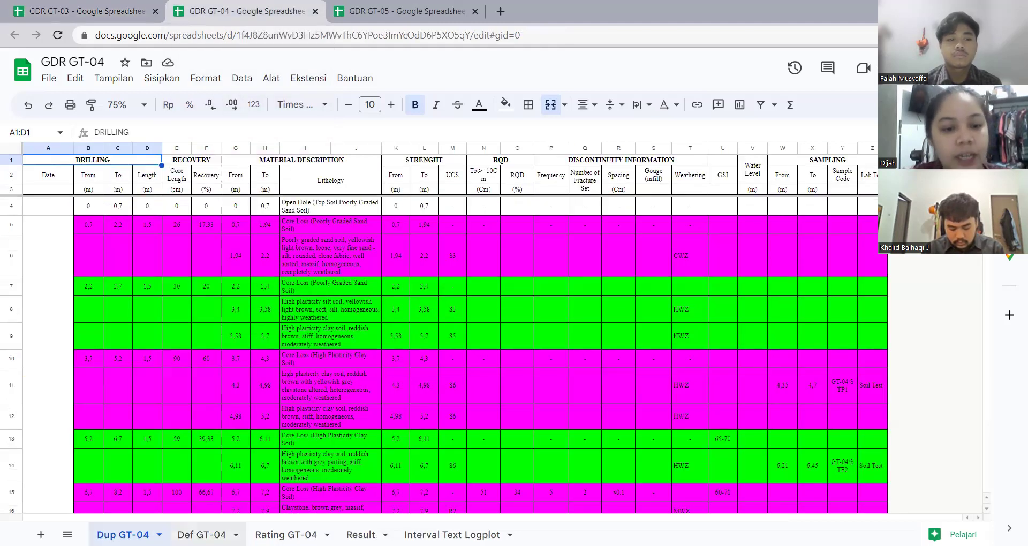
pyautogui.click(201, 534)
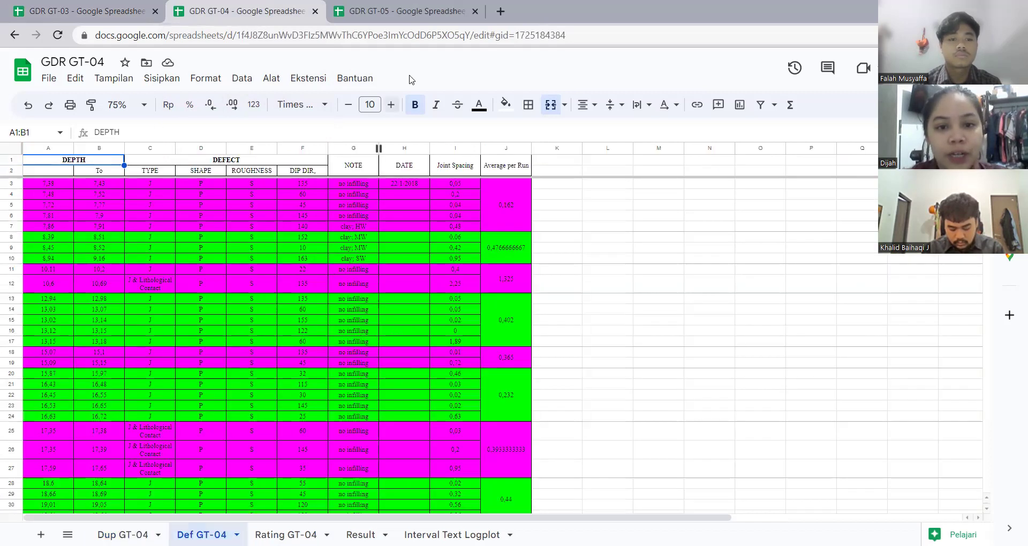
pyautogui.moveTo(433, 4)
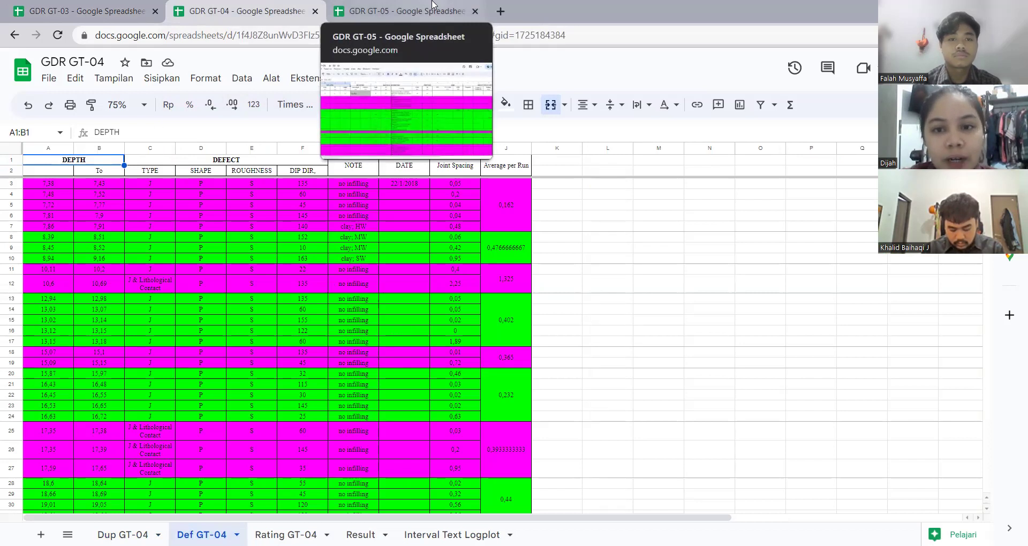
pyautogui.click(433, 4)
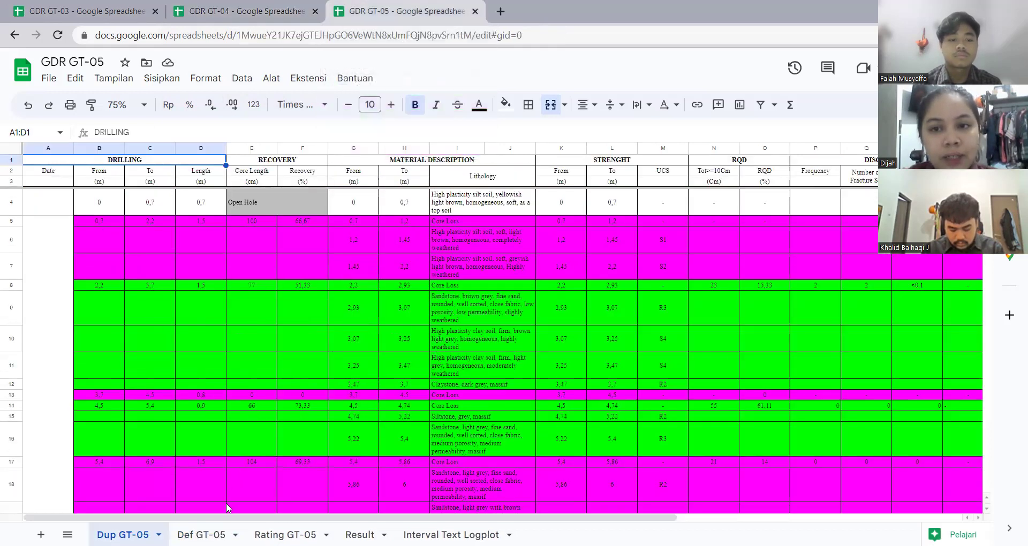
pyautogui.hotkey('ctrl', 'shift', 'pagedown')
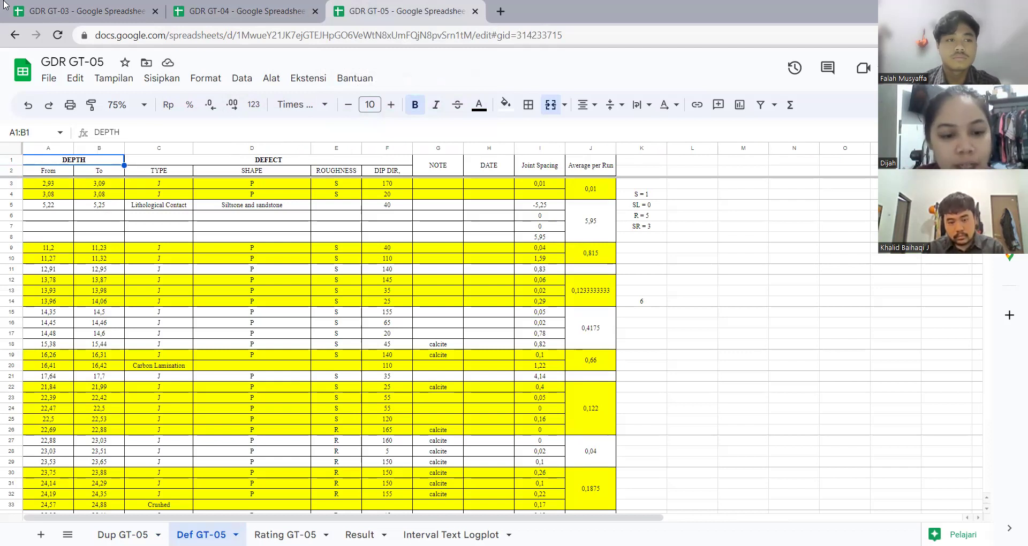
# Step: Examine the parameter rating tables in the sheets Rating GT-05, Rating GT-04 and Rating GT-03
pyautogui.moveTo(108, 4)
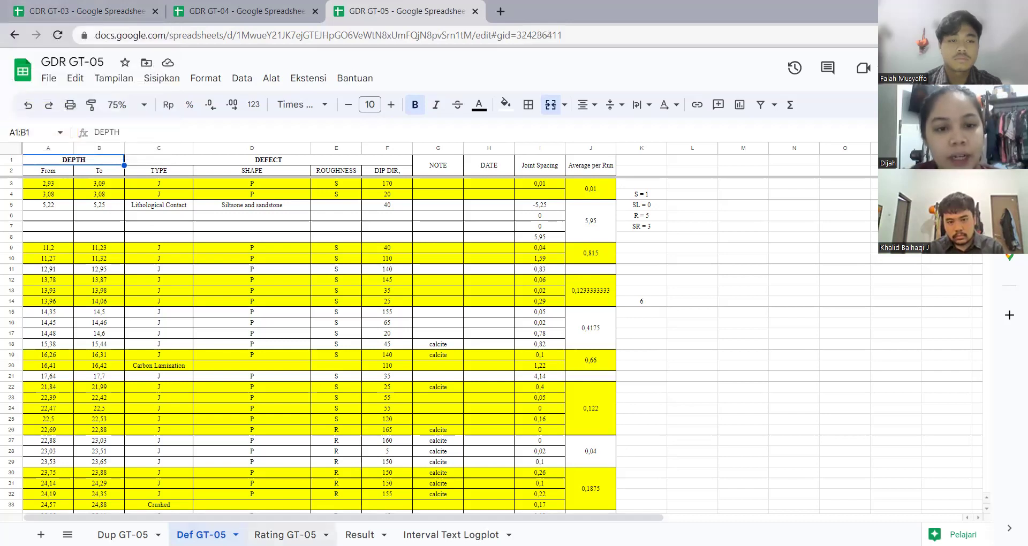
pyautogui.click(285, 534)
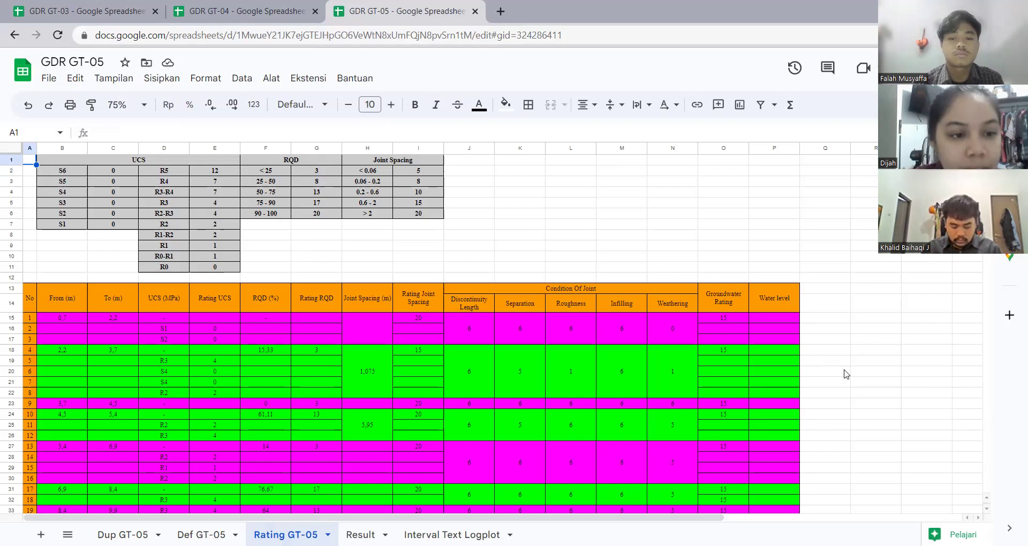
pyautogui.scroll(-1, 846, 375)
pyautogui.scroll(-4, 846, 374)
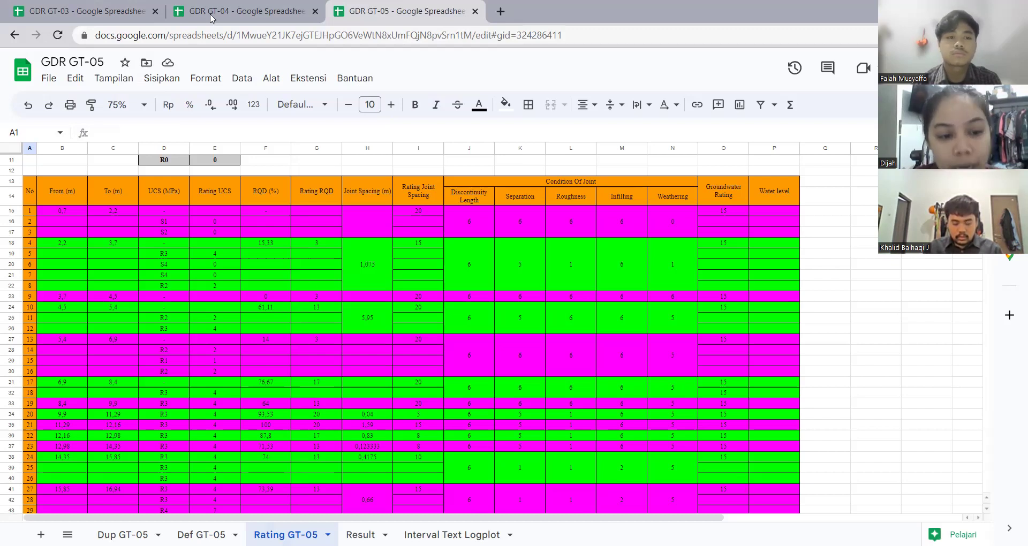
pyautogui.click(236, 10)
pyautogui.click(286, 534)
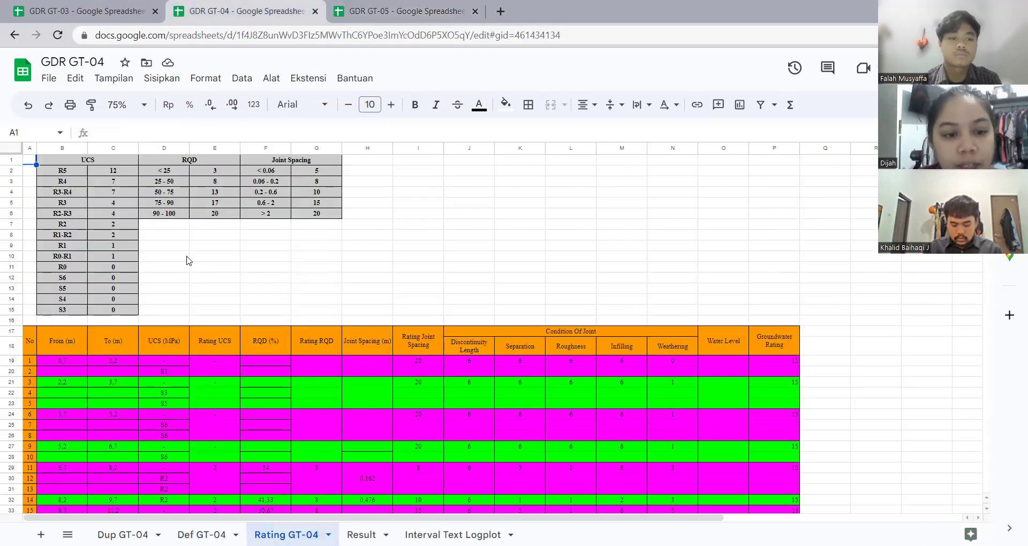
pyautogui.scroll(-5, 187, 255)
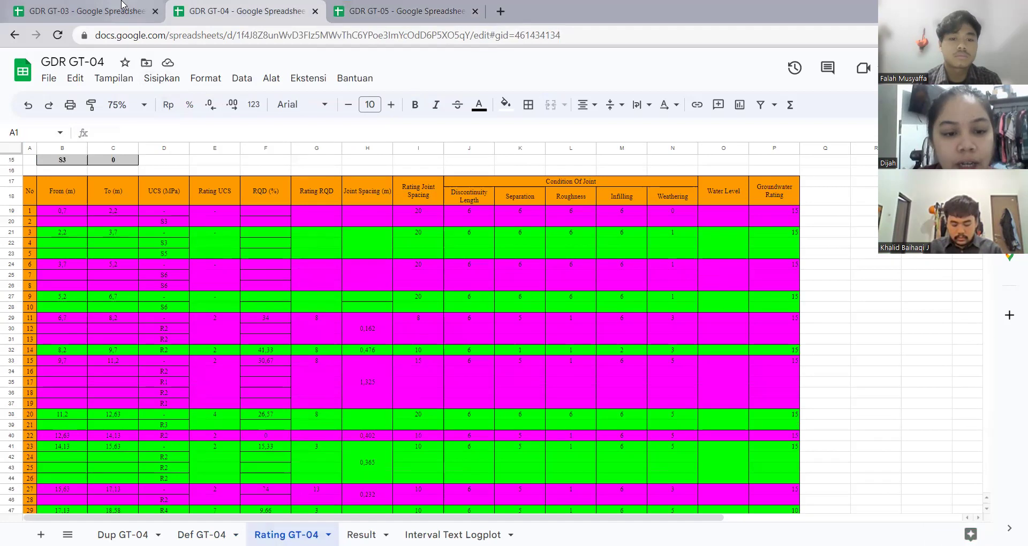
pyautogui.click(122, 6)
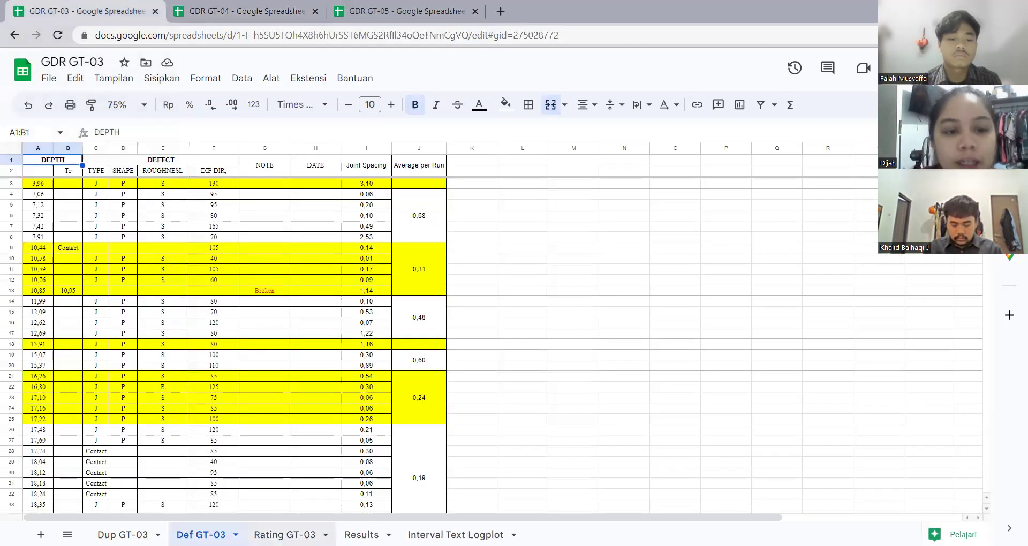
pyautogui.hotkey('ctrl', 'shift', 'pagedown')
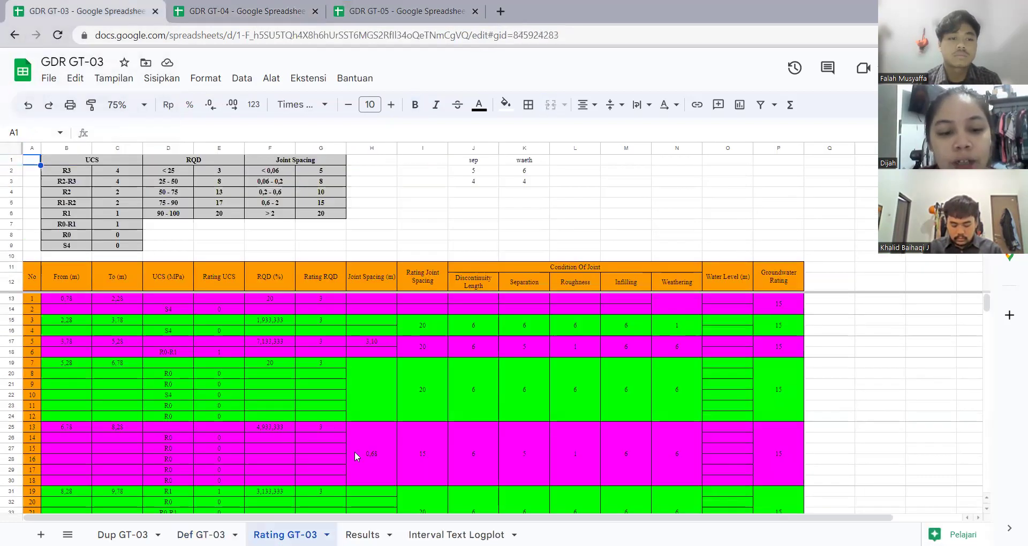
pyautogui.scroll(-2, 354, 452)
pyautogui.scroll(3, 354, 455)
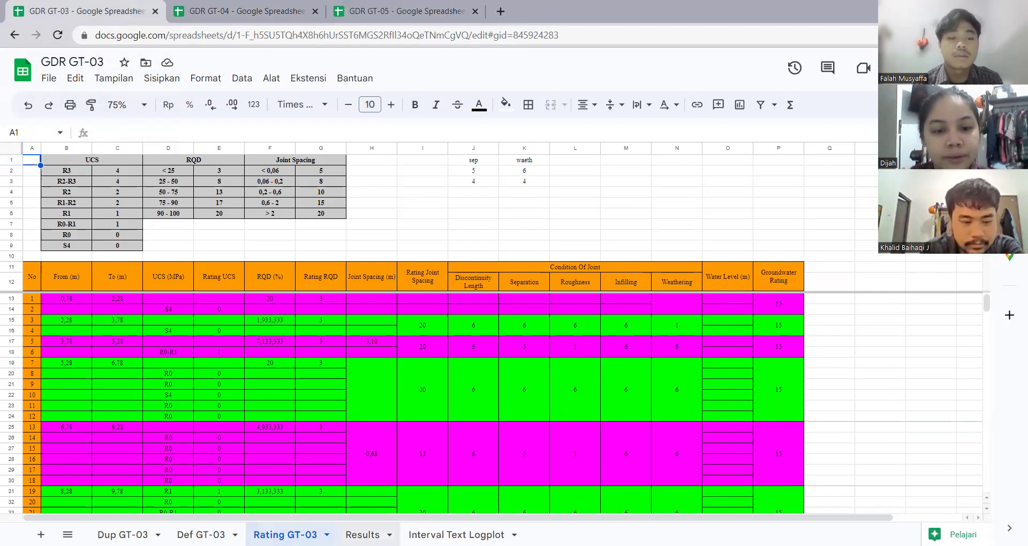
# Step: Compare the Rock Mass Rating and Slope Mass Rating results sheets of boreholes GT-03, GT-04 and GT-05
pyautogui.click(362, 535)
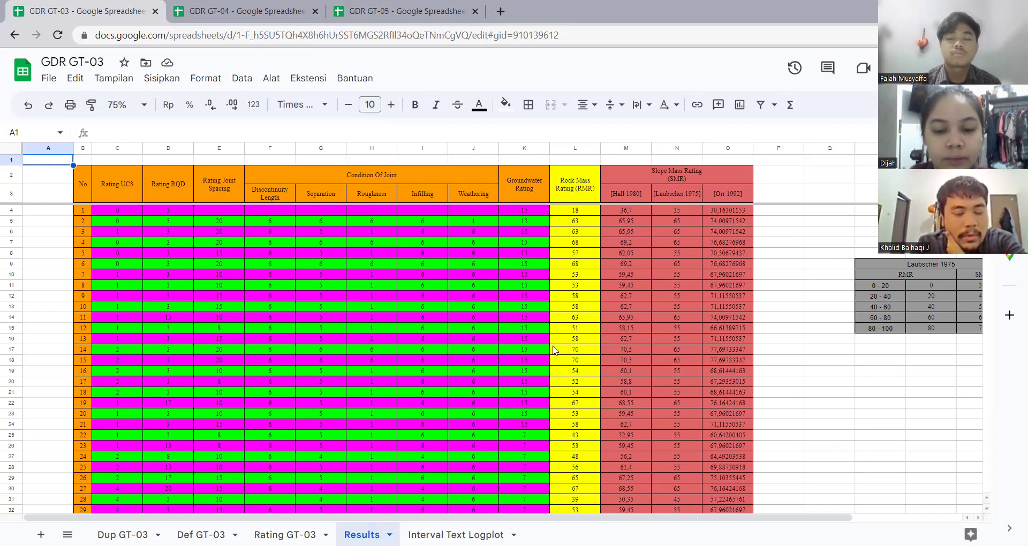
pyautogui.click(294, 8)
pyautogui.click(361, 534)
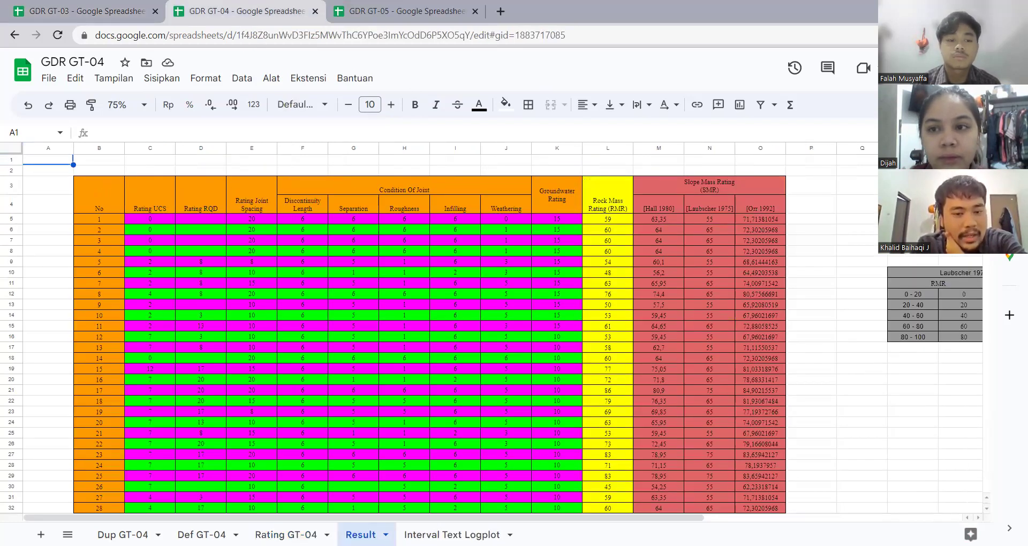
pyautogui.click(384, 4)
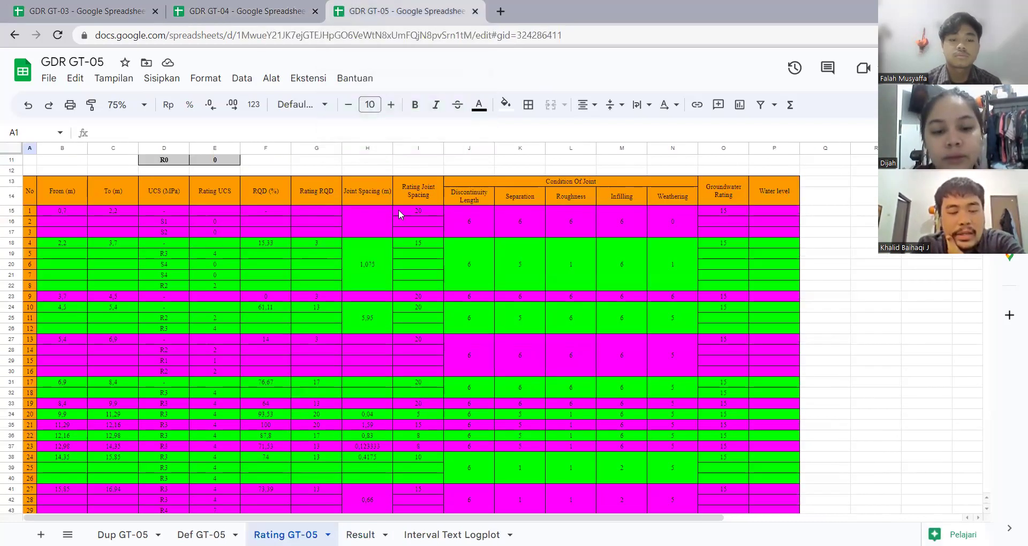
pyautogui.hotkey('ctrl', 'shift', 'pagedown')
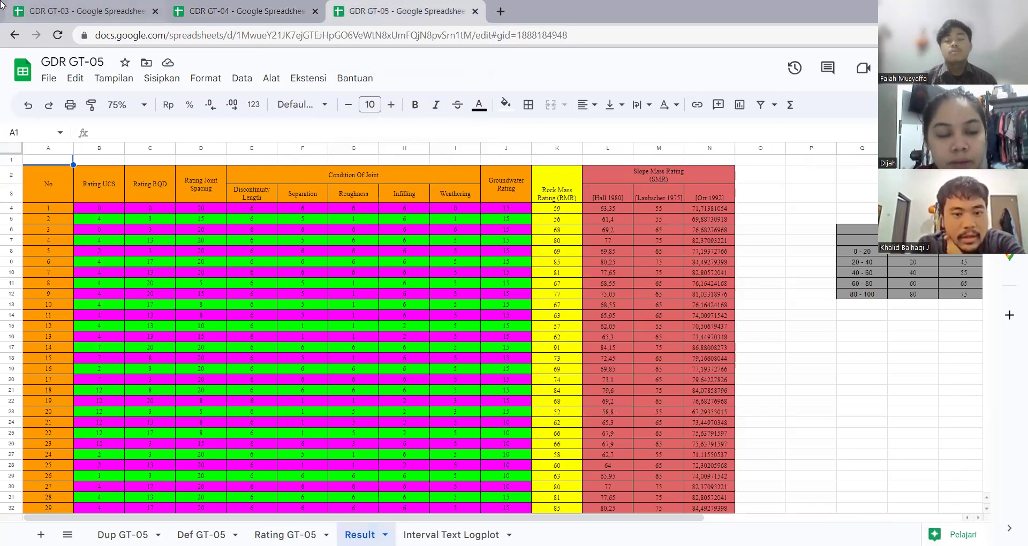
pyautogui.moveTo(2, 5)
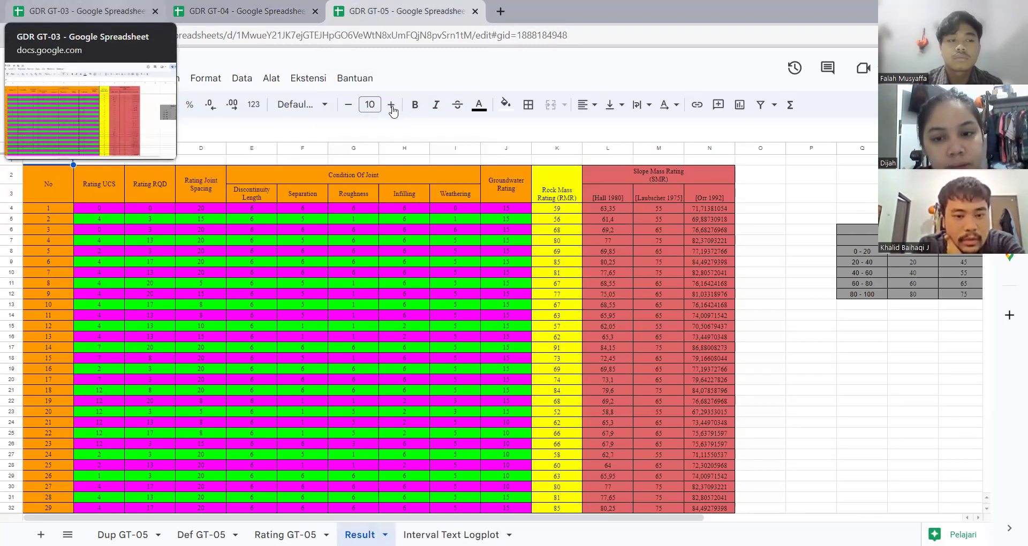
# Step: Inspect the Hall 1980, Laubscher 1975 and Orr 1992 SMR formulas for run 1 in the GT-05 results
pyautogui.click(62, 163)
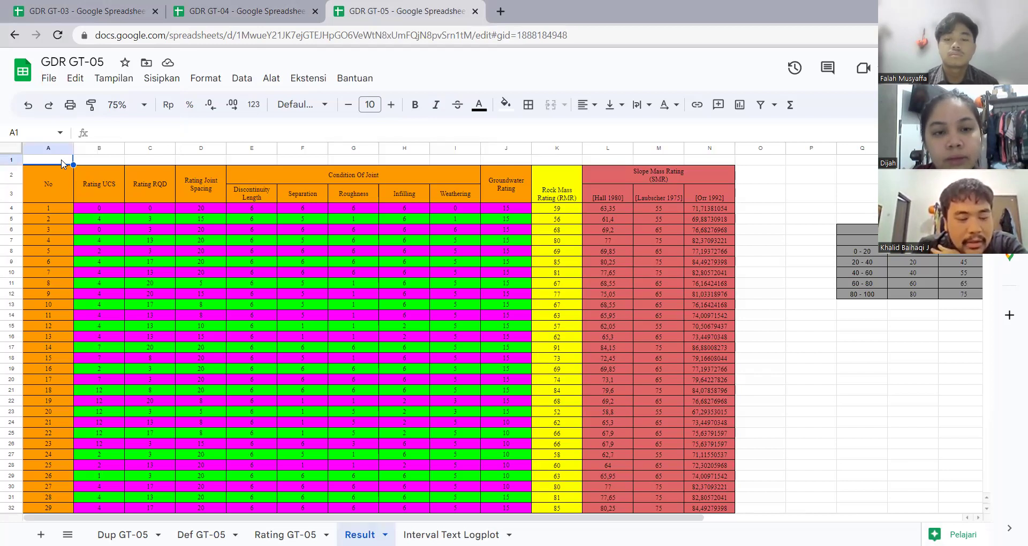
pyautogui.click(606, 208)
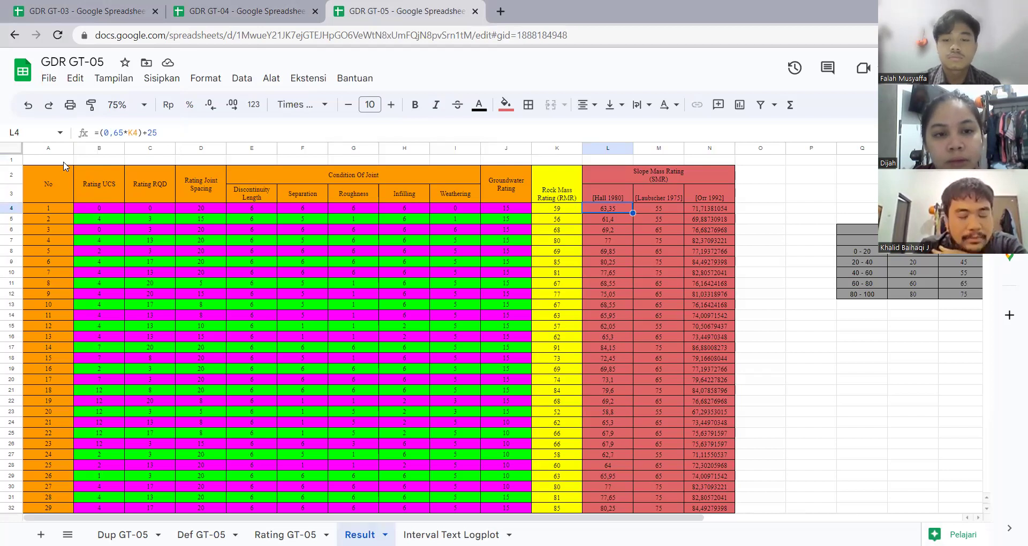
pyautogui.press('Right')
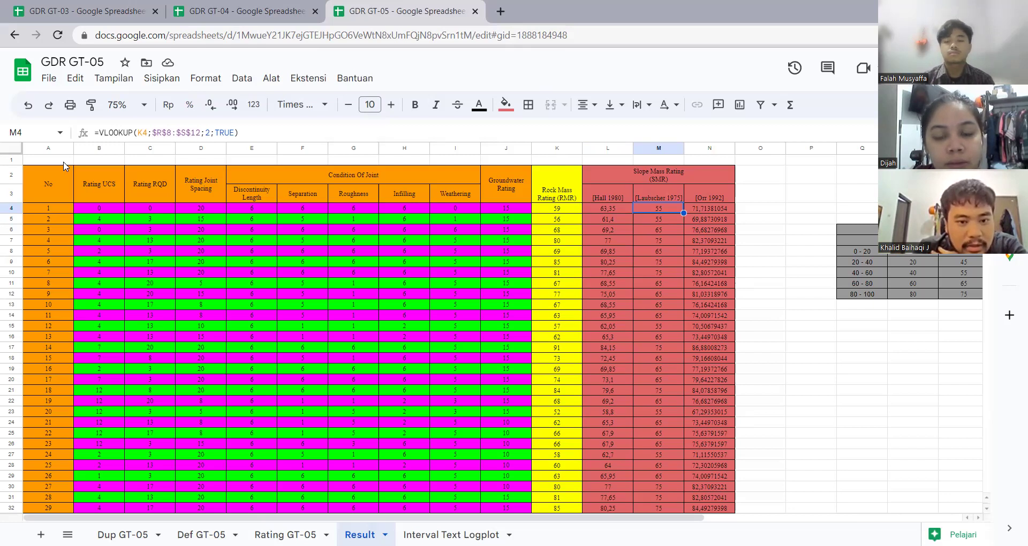
pyautogui.press('Right')
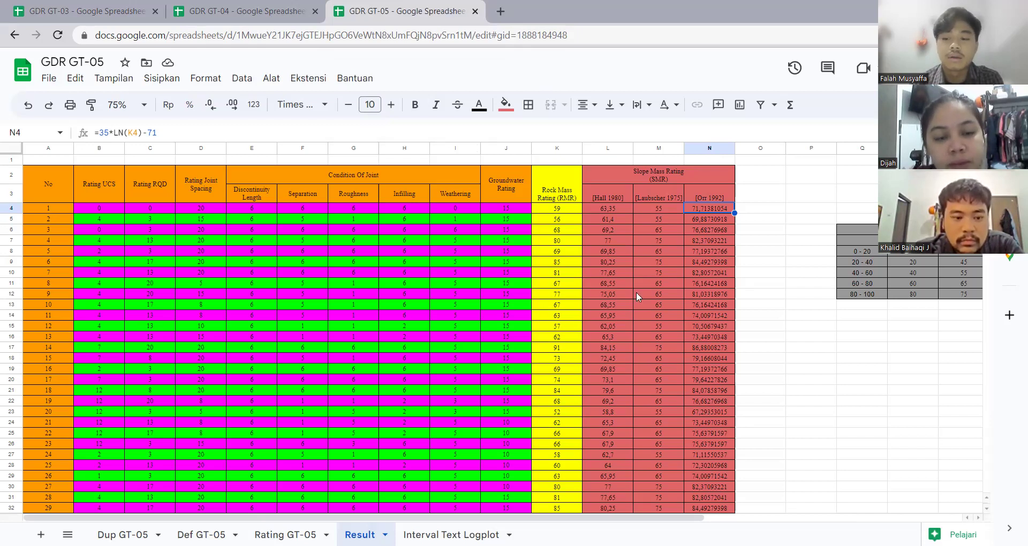
# Step: View the Interval Text Logplot sheets of the GT-05, GT-04 and GT-03 spreadsheets
pyautogui.click(451, 534)
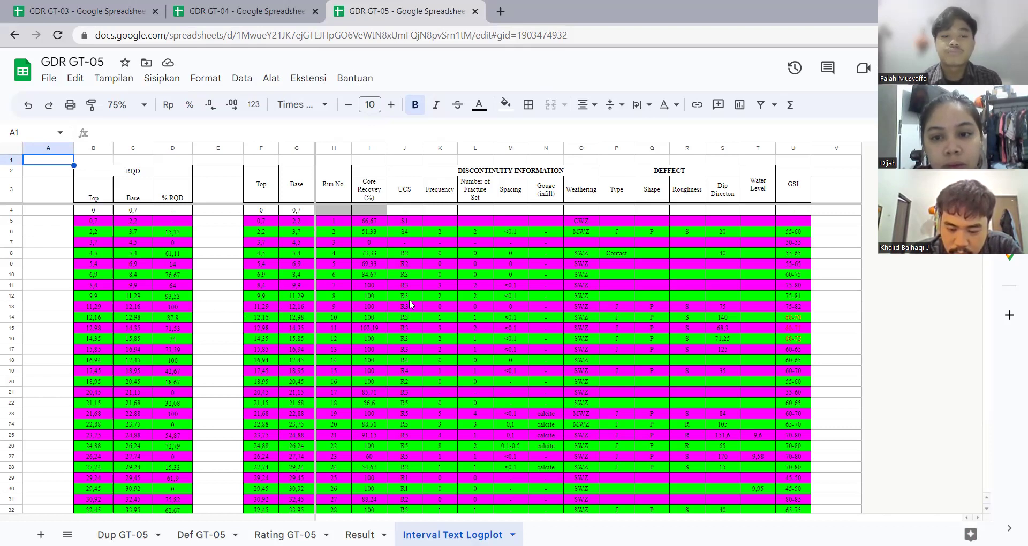
pyautogui.hotkey('ctrl', 'shift', 'Tab')
pyautogui.hotkey('alt', 'Down')
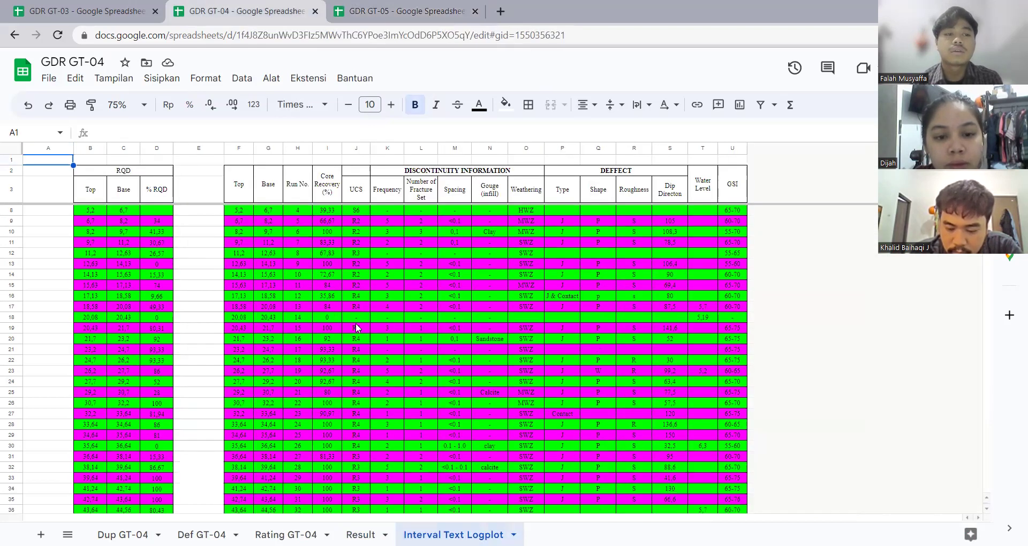
pyautogui.click(134, 5)
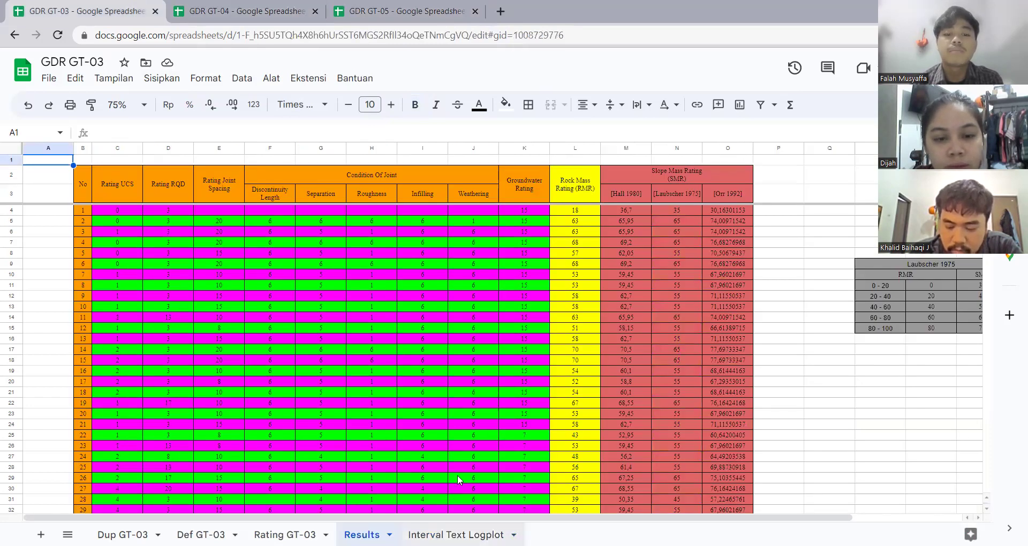
pyautogui.hotkey('alt', 'Down')
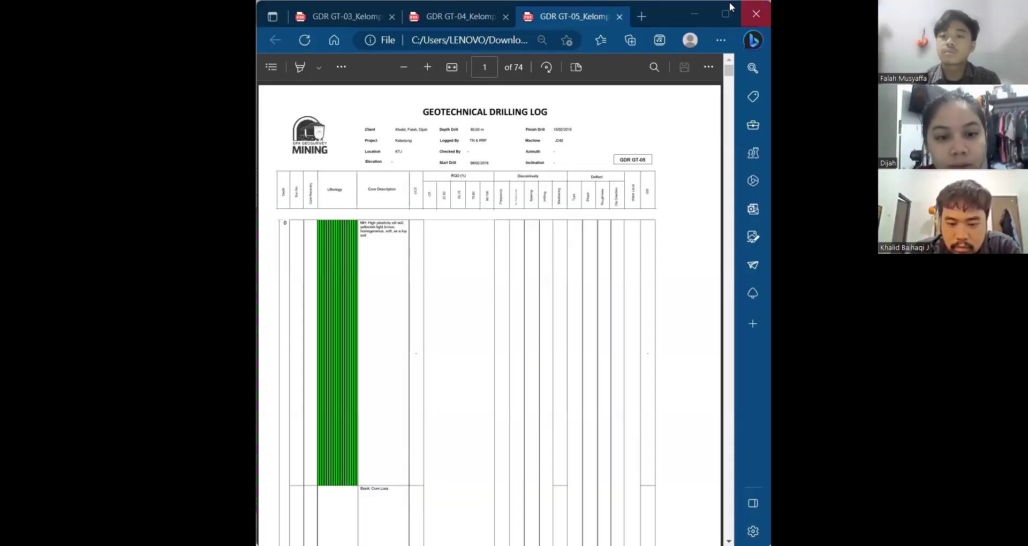
# Step: Maximize the browser window with the drilling log PDFs and show GDR GT-03_Kelompok 3.pdf enlarged from its first page
pyautogui.click(729, 3)
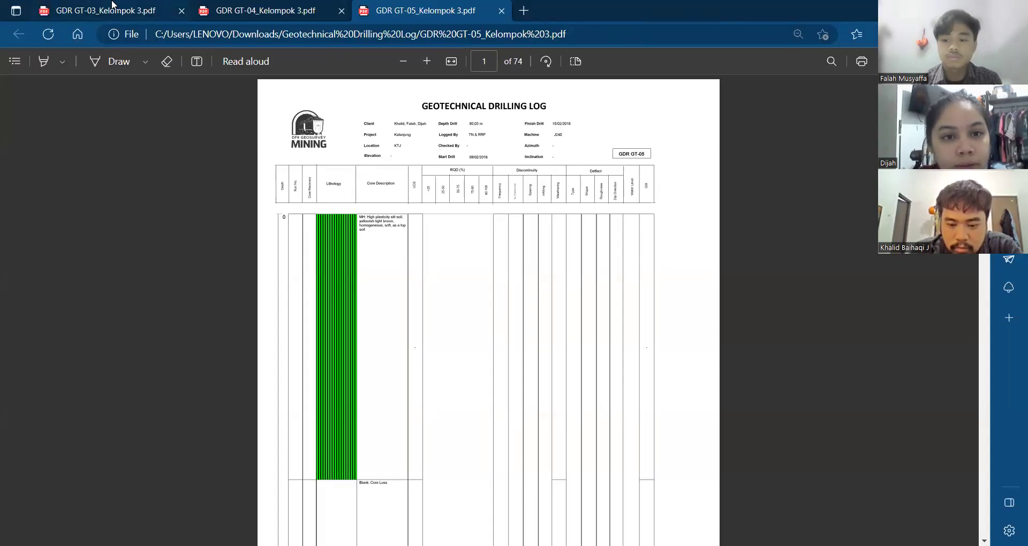
pyautogui.click(53, 6)
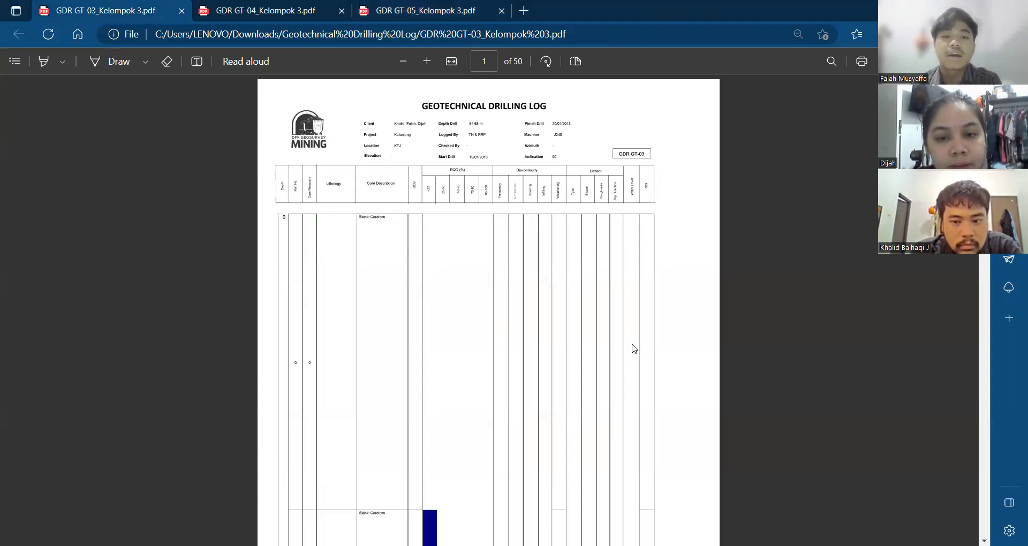
pyautogui.keyDown('ctrl'); pyautogui.scroll(1, 633, 348); pyautogui.keyUp('ctrl')
pyautogui.scroll(2, 634, 348)
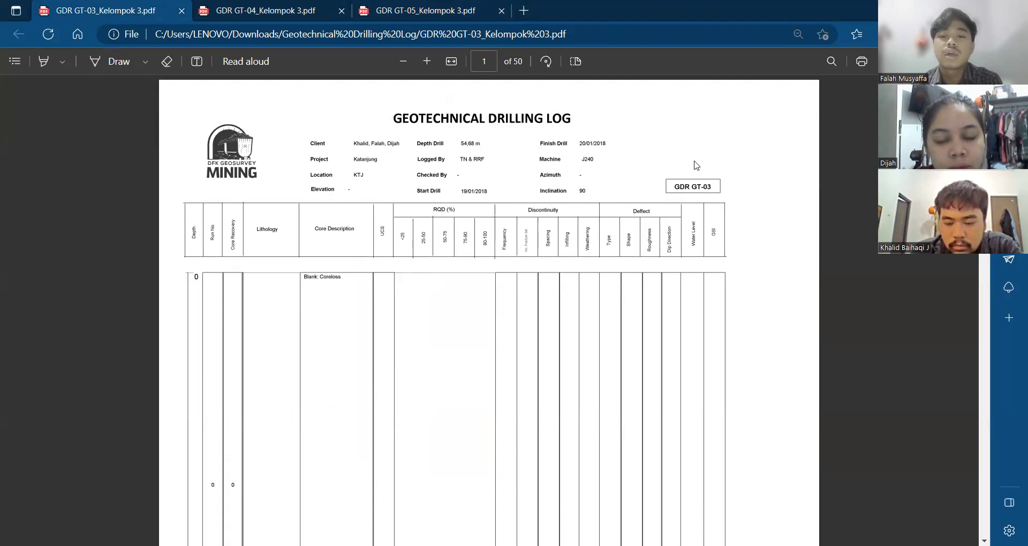
# Step: Examine the log columns, lithology and legend on pages 1 and 2 of the GT-03 geotechnical drilling log
pyautogui.scroll(-1, 769, 273)
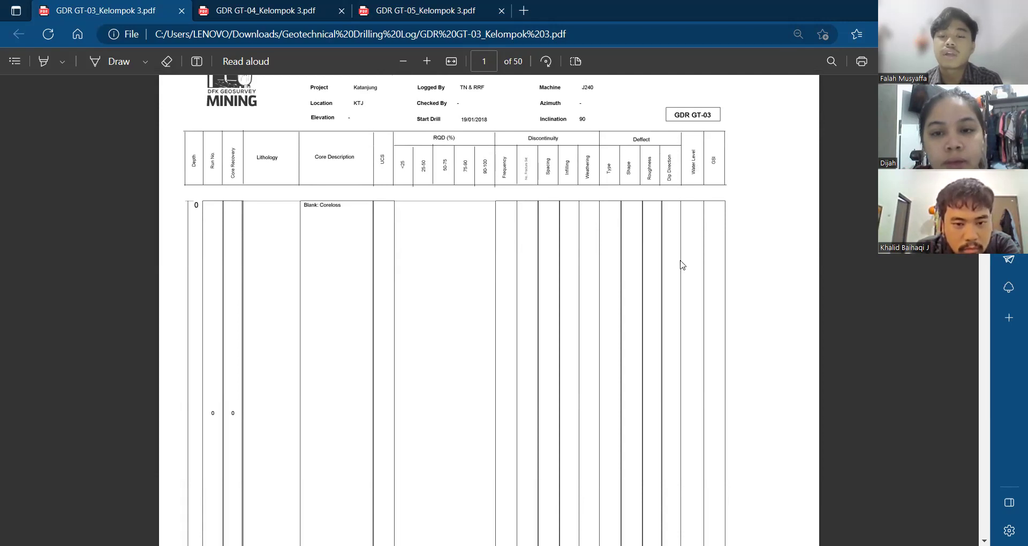
pyautogui.scroll(-2, 681, 279)
pyautogui.scroll(-6, 681, 279)
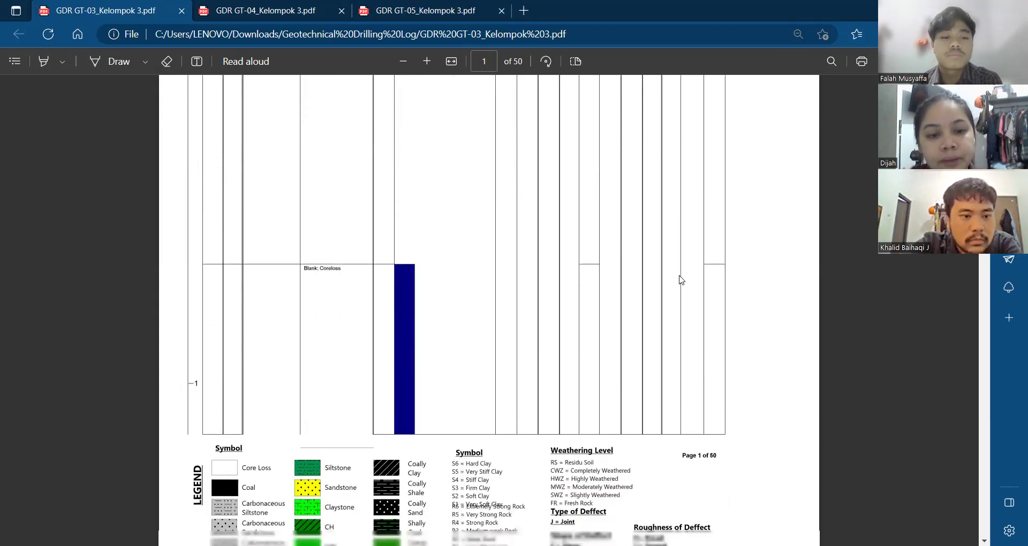
pyautogui.scroll(-5, 681, 279)
pyautogui.scroll(-5, 680, 279)
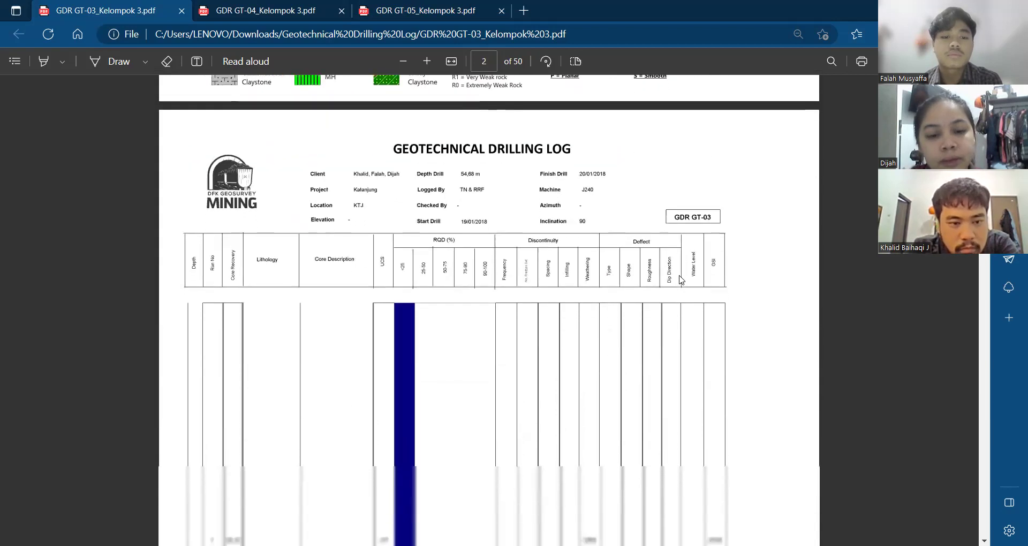
pyautogui.scroll(-6, 681, 279)
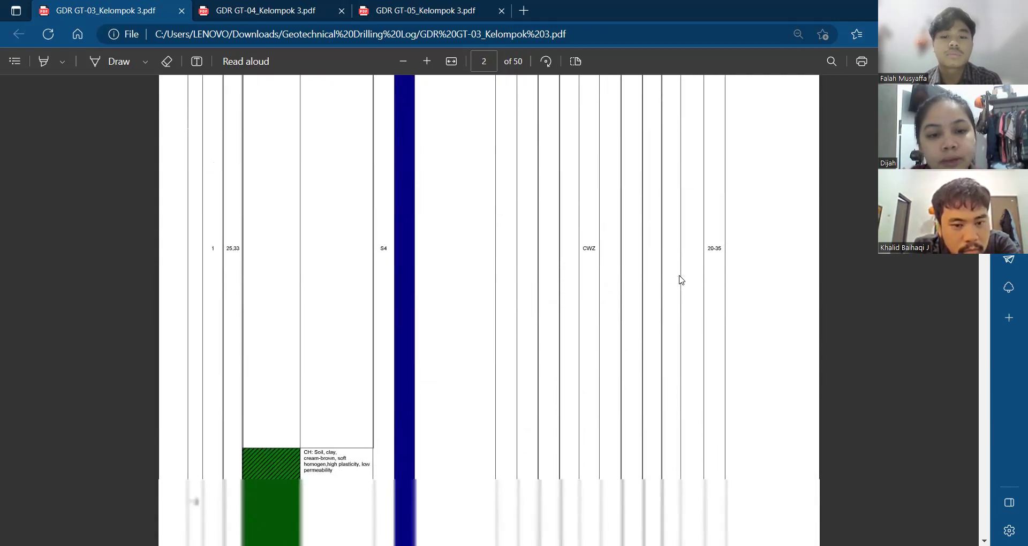
pyautogui.scroll(-5, 681, 280)
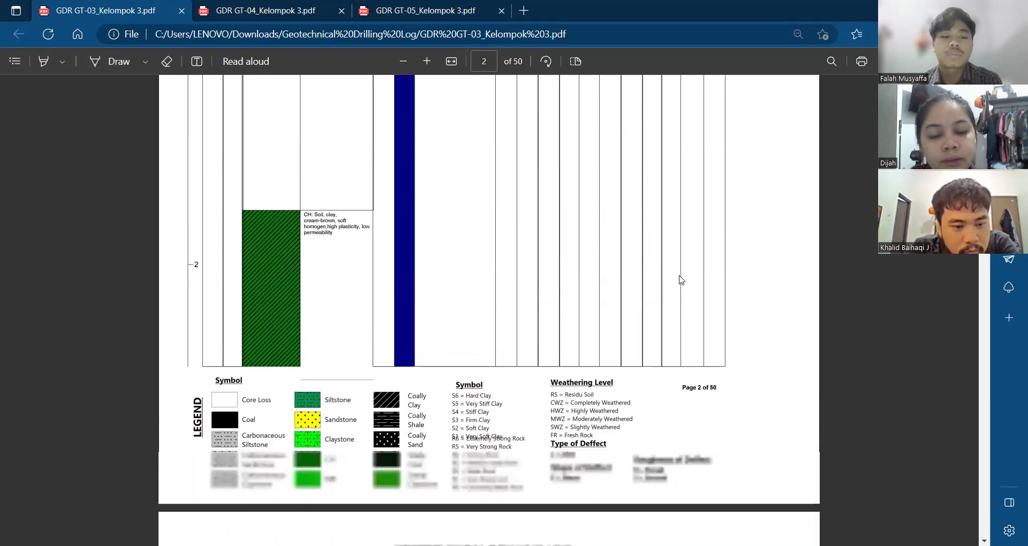
# Step: Review the page 2 legend of the GT-03 log, and examine pages 1 to 3 of GDR GT-04_Kelompok 3.pdf
pyautogui.scroll(-2, 681, 279)
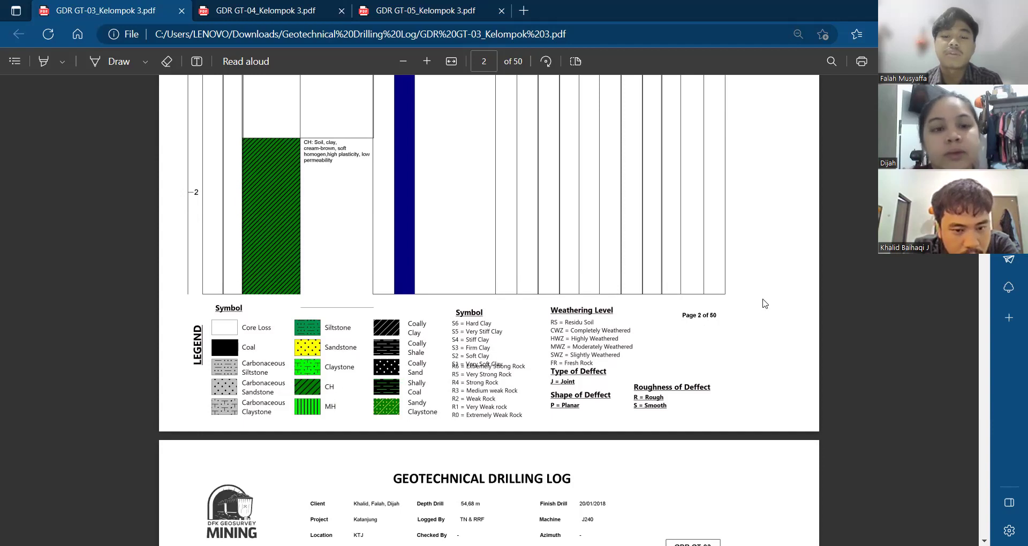
pyautogui.scroll(2, 616, 276)
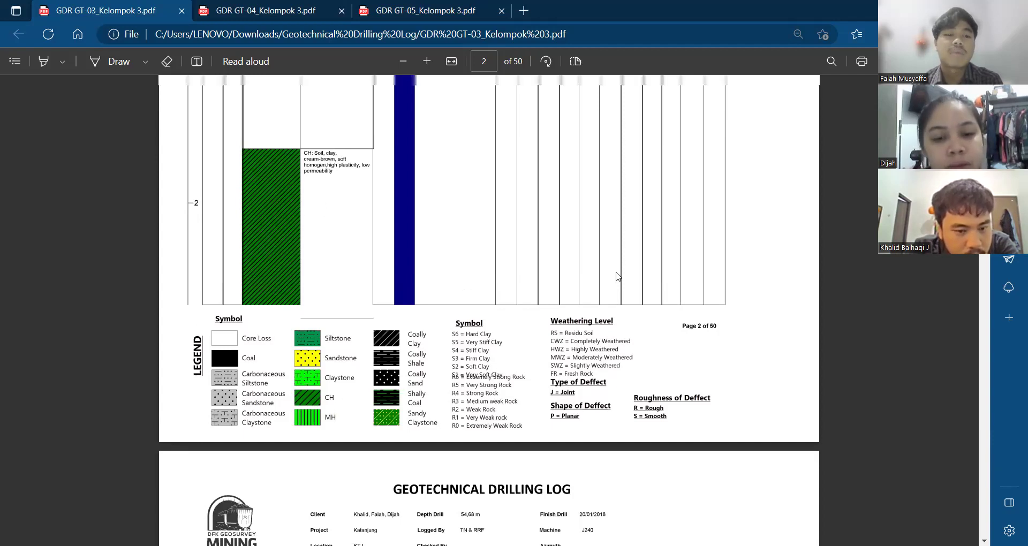
pyautogui.click(280, 5)
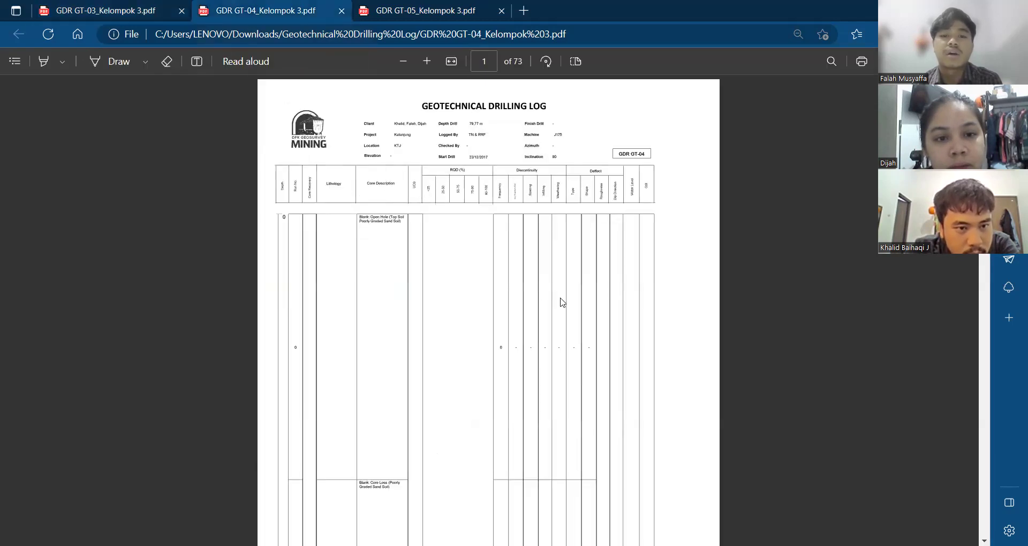
pyautogui.scroll(-7, 684, 337)
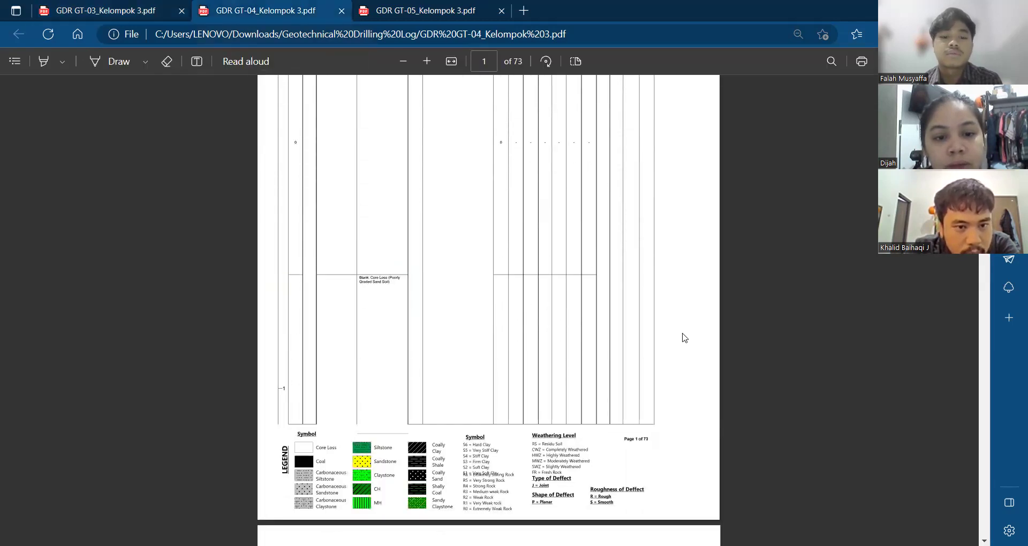
pyautogui.scroll(-5, 684, 337)
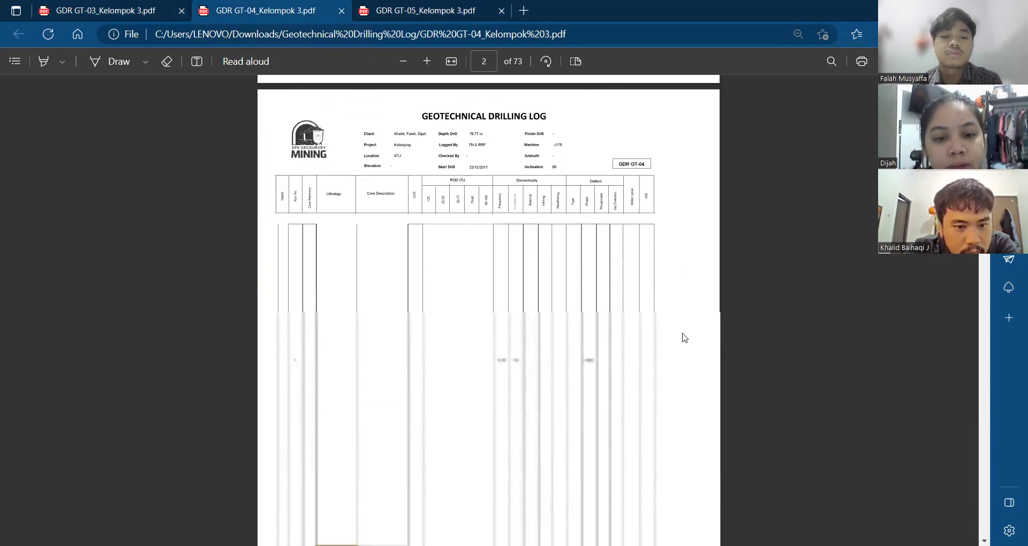
pyautogui.scroll(-4, 685, 337)
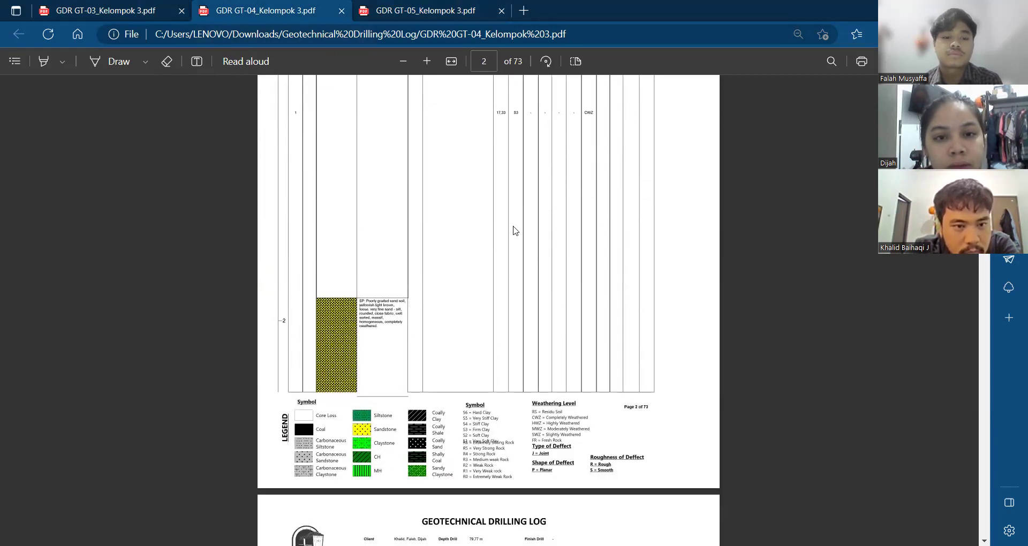
pyautogui.scroll(-10, 514, 230)
pyautogui.scroll(-1, 513, 230)
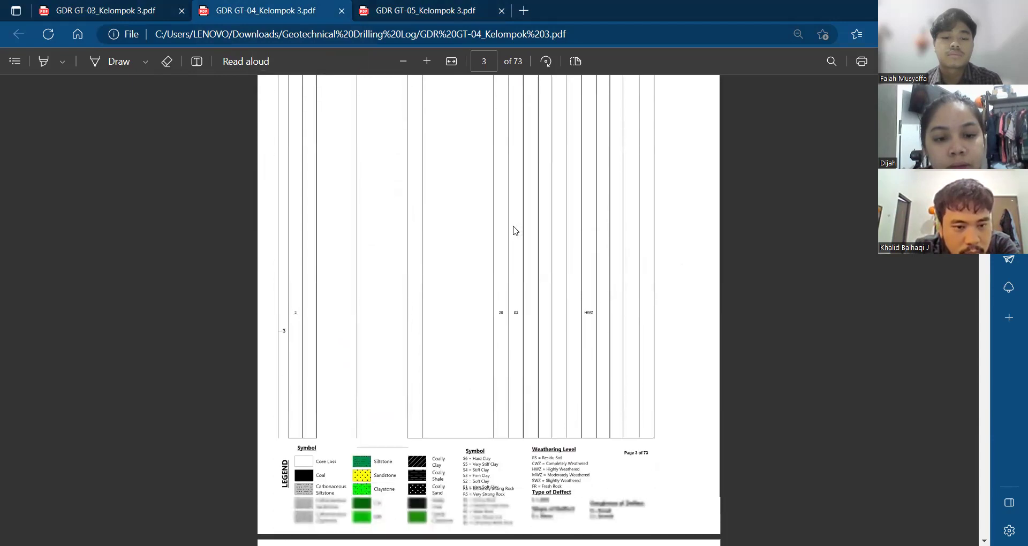
# Step: Examine the lithology, core descriptions and legend on the first two pages of GDR GT-05_Kelompok 3.pdf
pyautogui.click(457, 5)
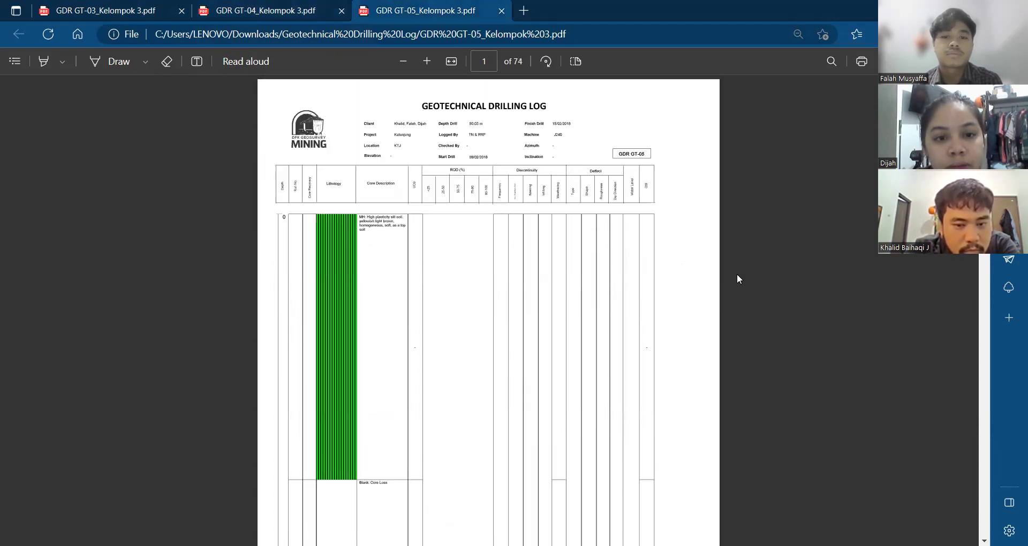
pyautogui.scroll(-4, 737, 279)
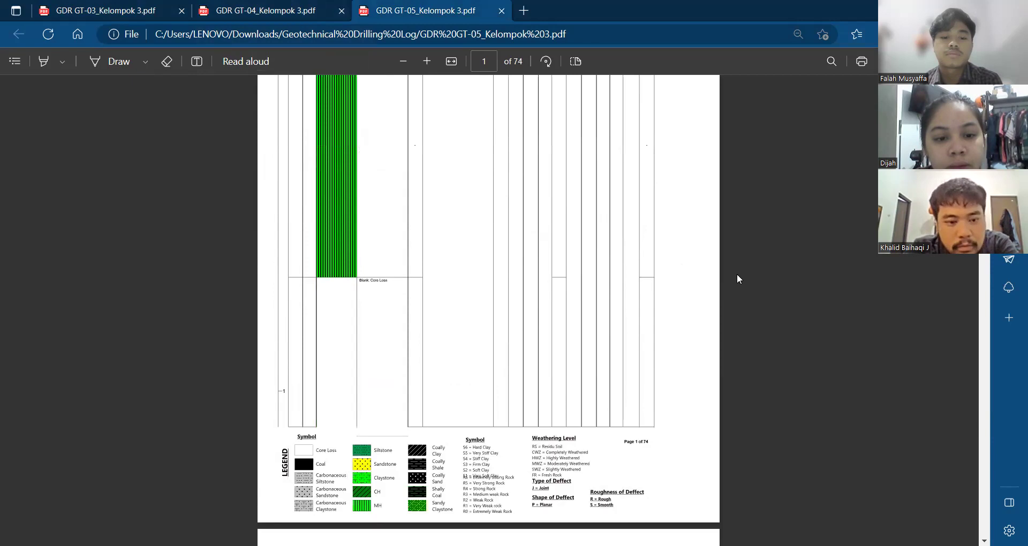
pyautogui.scroll(-5, 737, 277)
pyautogui.scroll(-11, 737, 277)
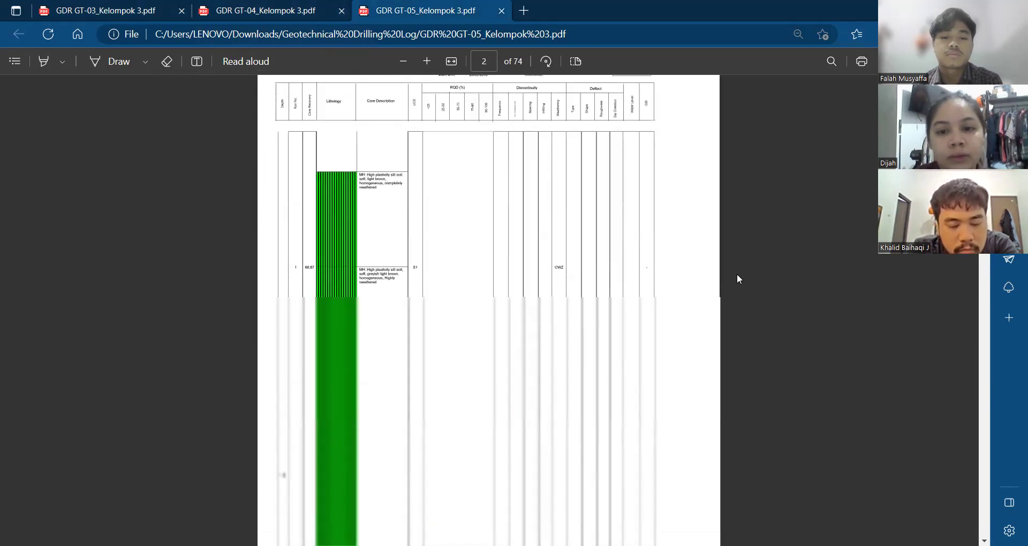
pyautogui.scroll(-11, 737, 278)
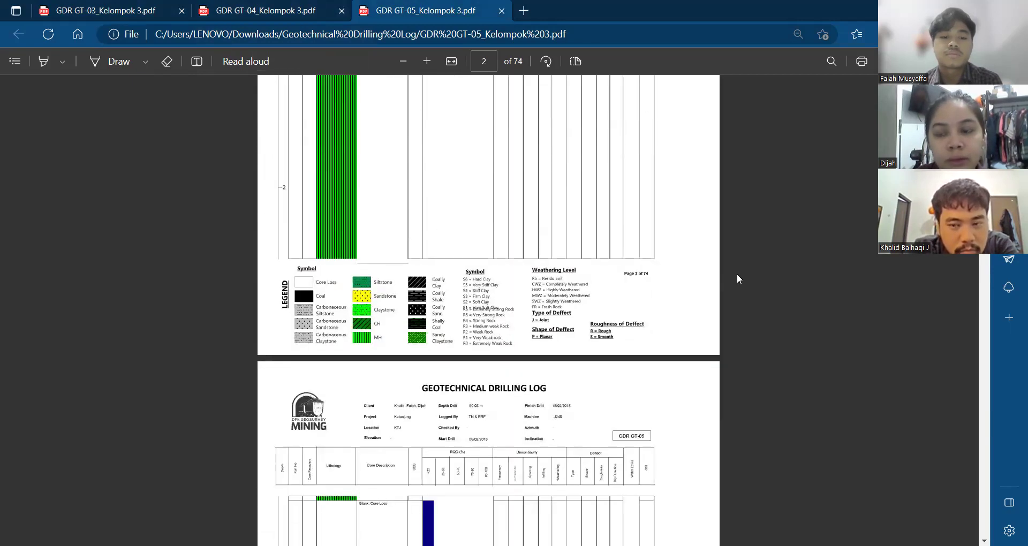